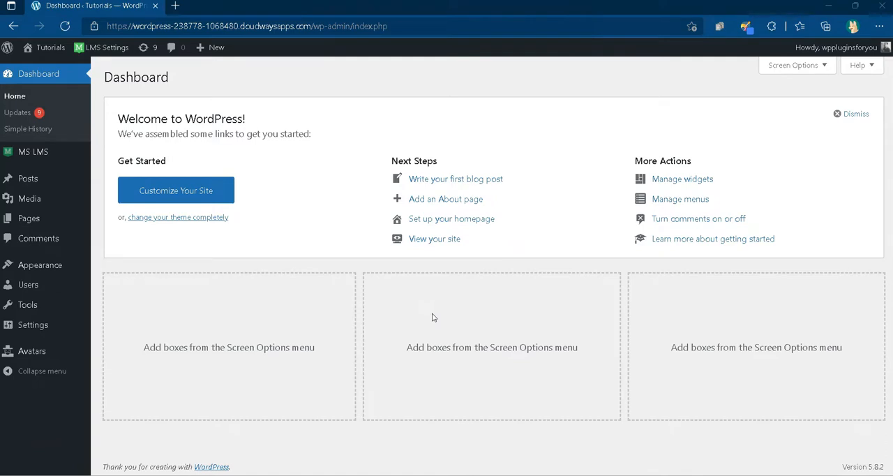
Step: Download the sample CSV from the MS LMS User Import & Export page and open it in Excel
mouse_move(29, 150)
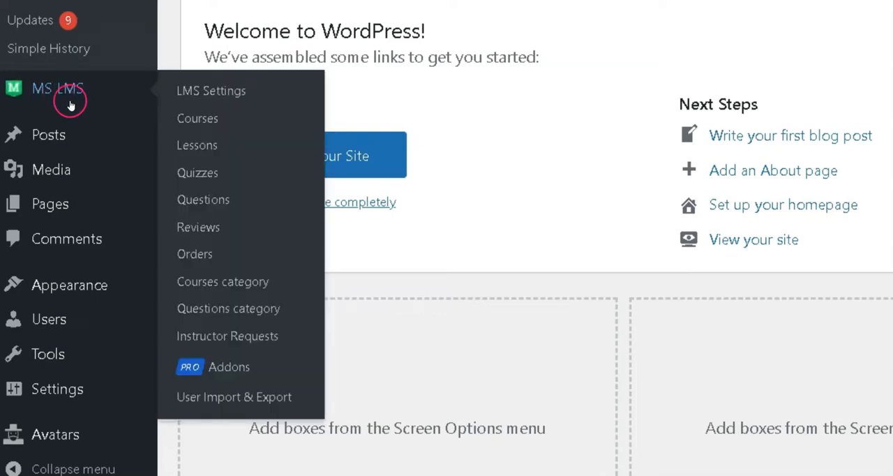
left_click(221, 412)
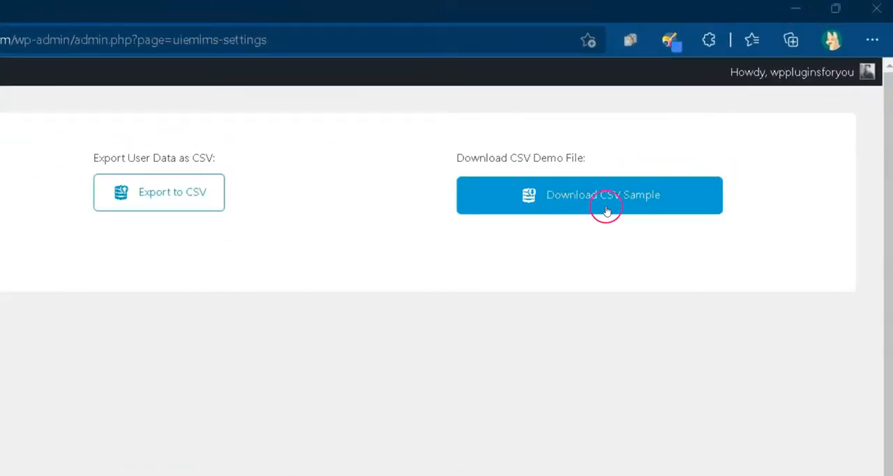
left_click(613, 216)
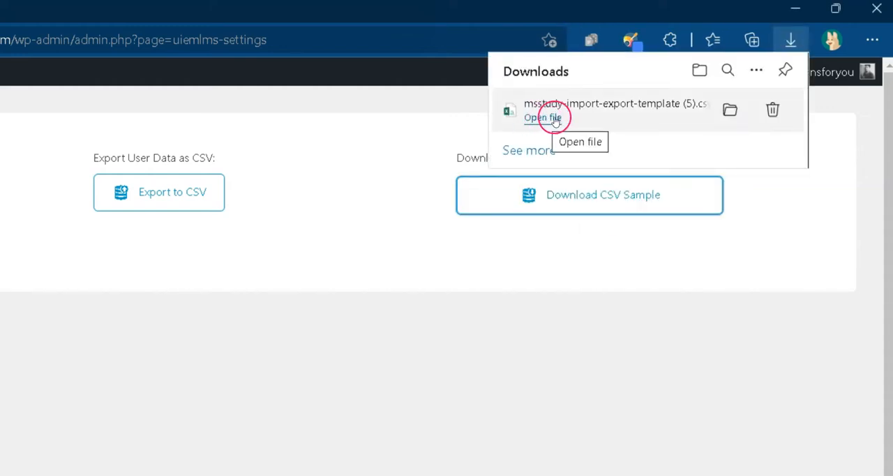
left_click(557, 120)
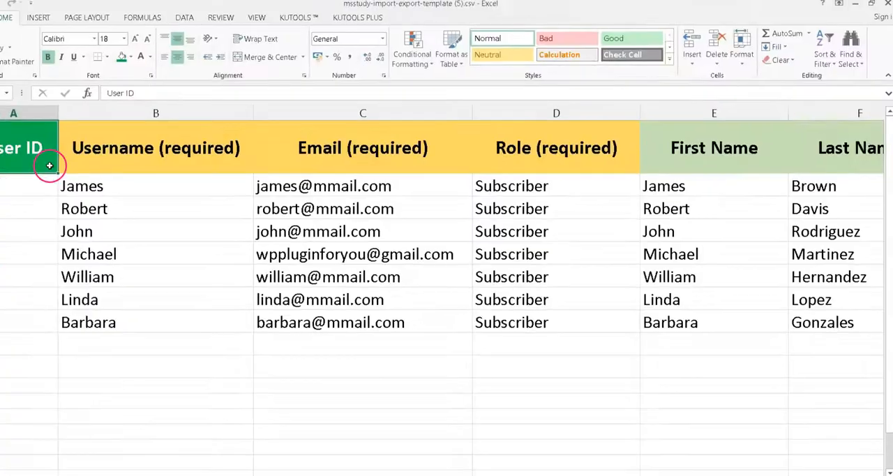
Step: Examine the template's header row, the User ID column and the required Username, Email and Role columns
left_click_drag(60, 157, 843, 161)
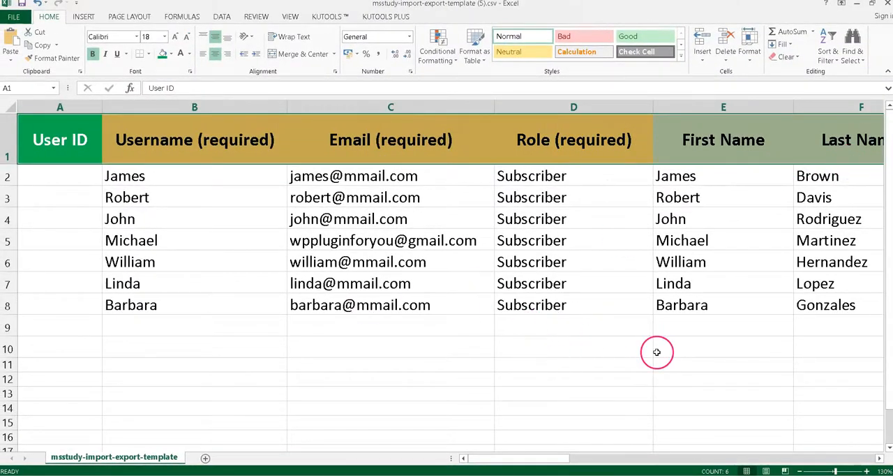
left_click(84, 155)
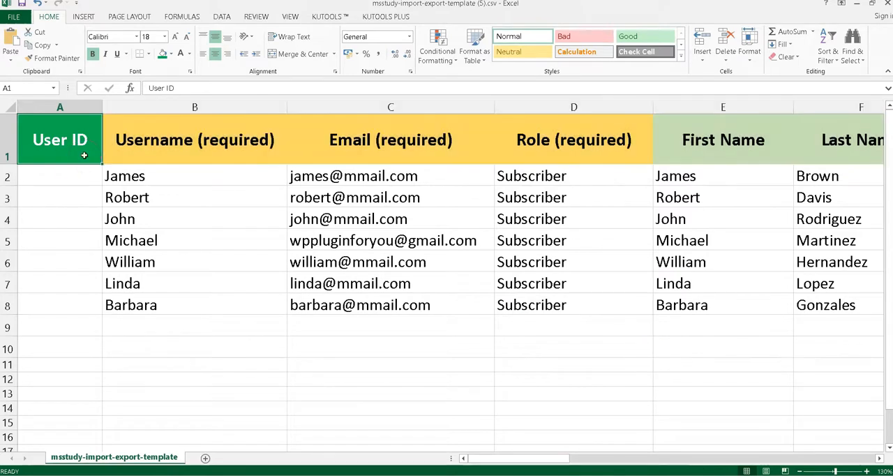
left_click_drag(74, 176, 72, 343)
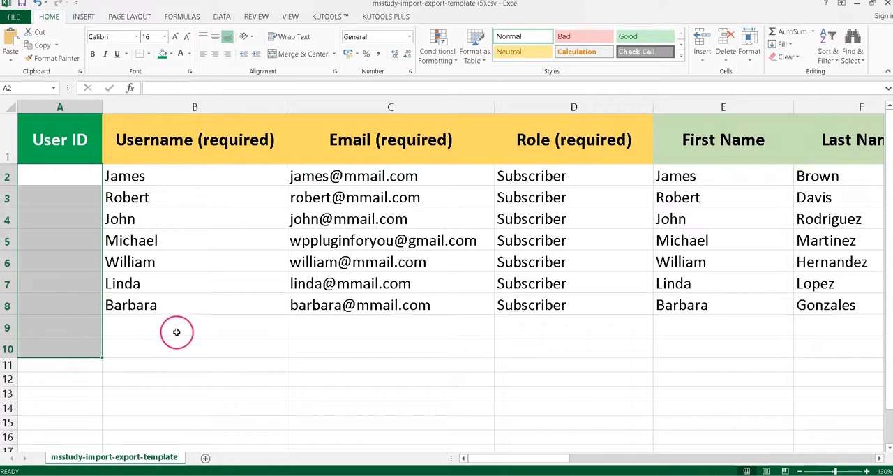
left_click(84, 159)
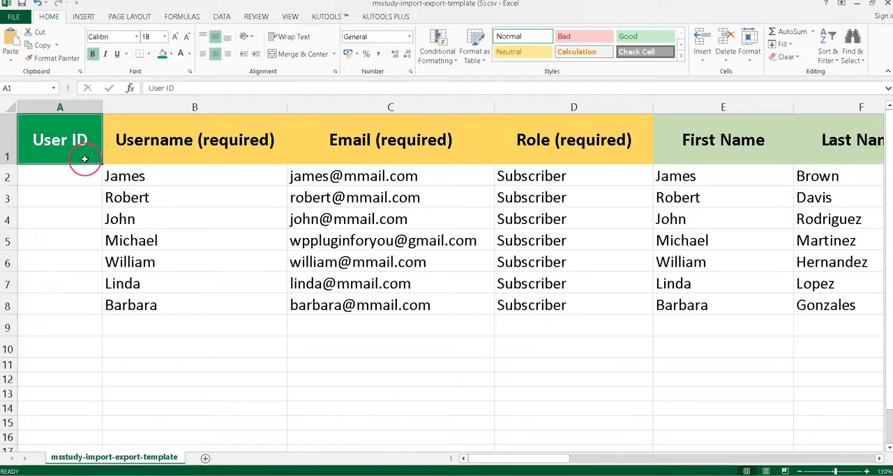
left_click_drag(78, 178, 97, 316)
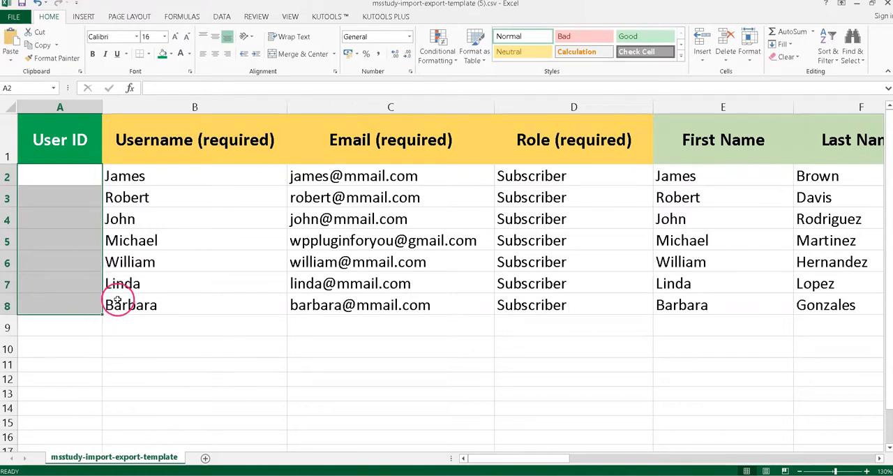
left_click_drag(237, 143, 550, 137)
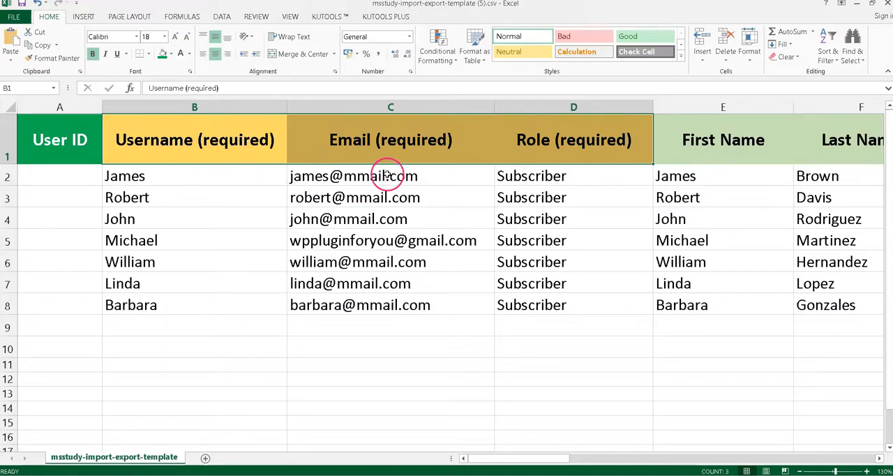
left_click(572, 160)
left_click_drag(70, 158, 619, 295)
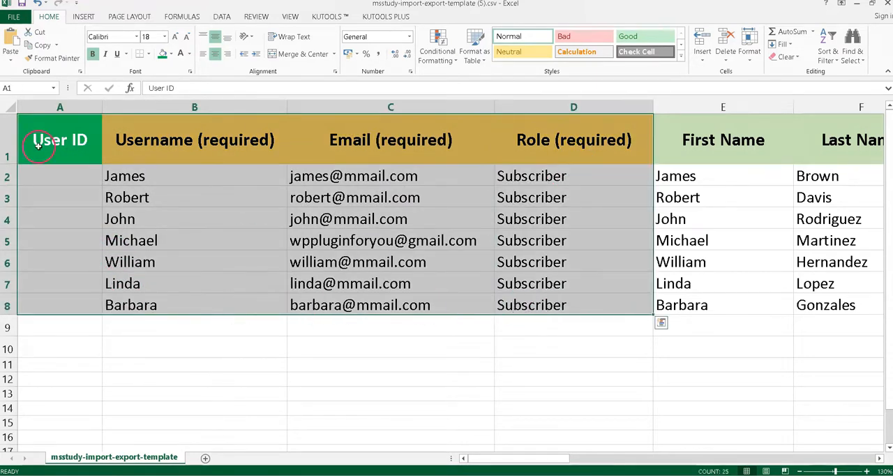
left_click(62, 154)
left_click(232, 161)
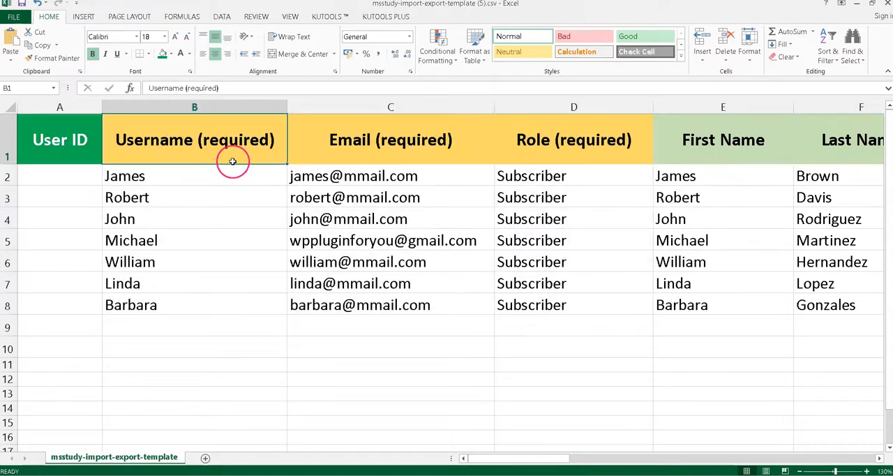
left_click(364, 162)
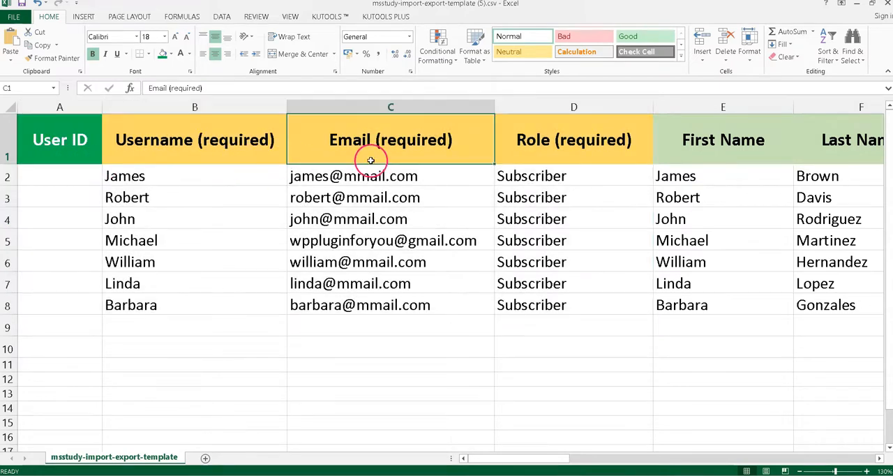
left_click(573, 160)
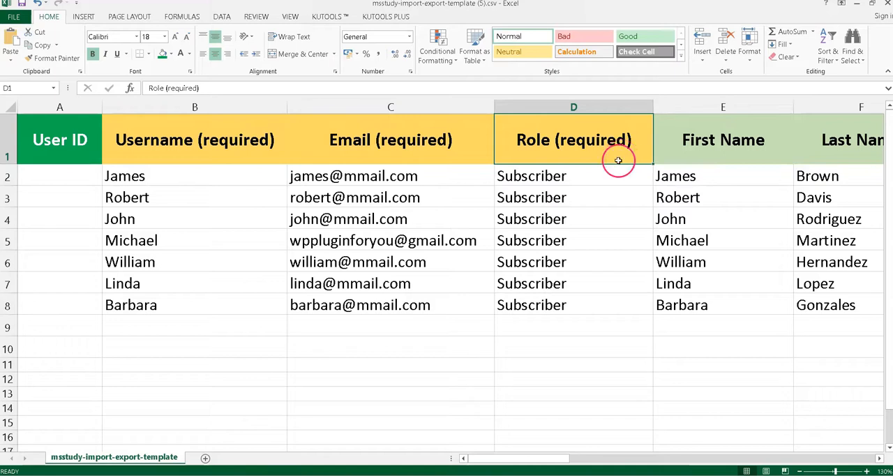
left_click_drag(584, 177, 570, 322)
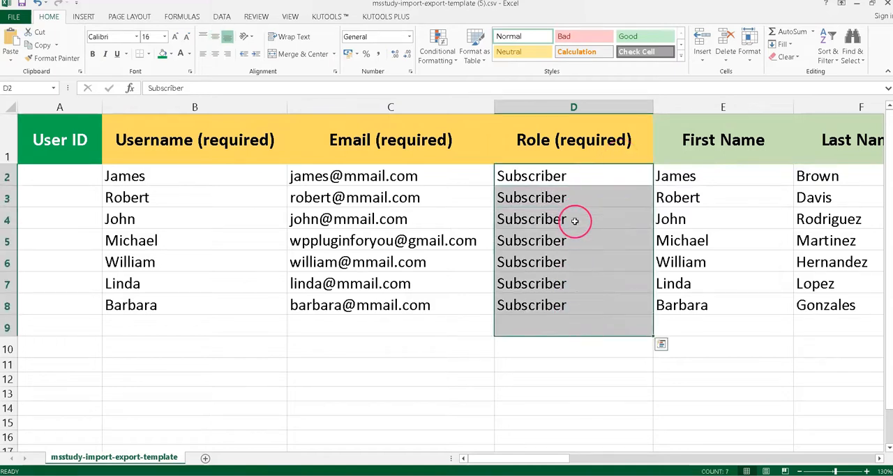
Step: Examine the First Name and Last Name columns, the Degree through Message columns, and the Password and Send Password Reset Link columns
scroll(590, 366, "right", 3)
left_click_drag(301, 143, 363, 331)
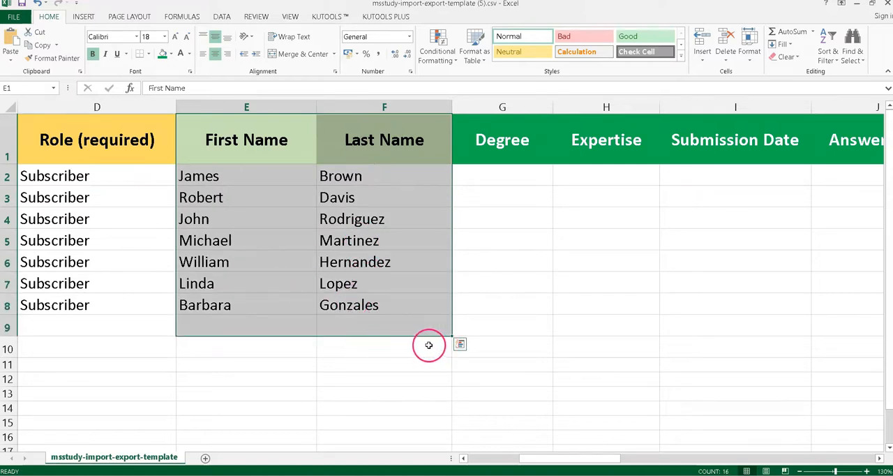
scroll(425, 339, "right", 2)
left_click_drag(203, 143, 658, 330)
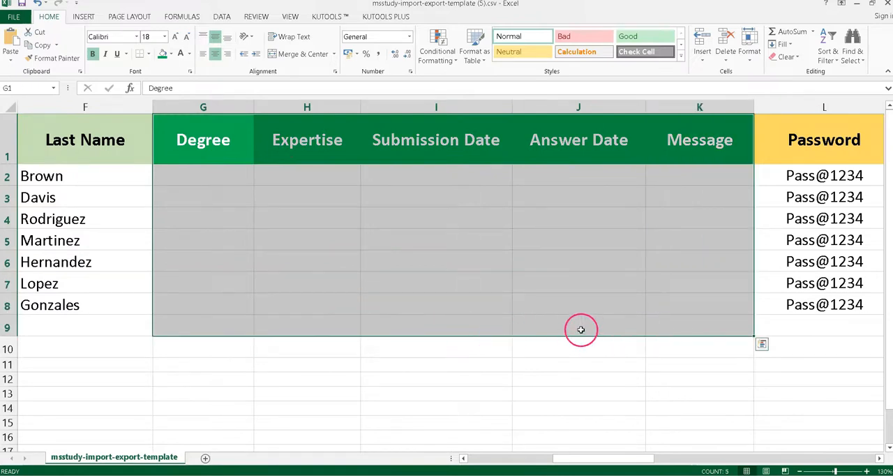
left_click(220, 162)
left_click(324, 158)
left_click(437, 157)
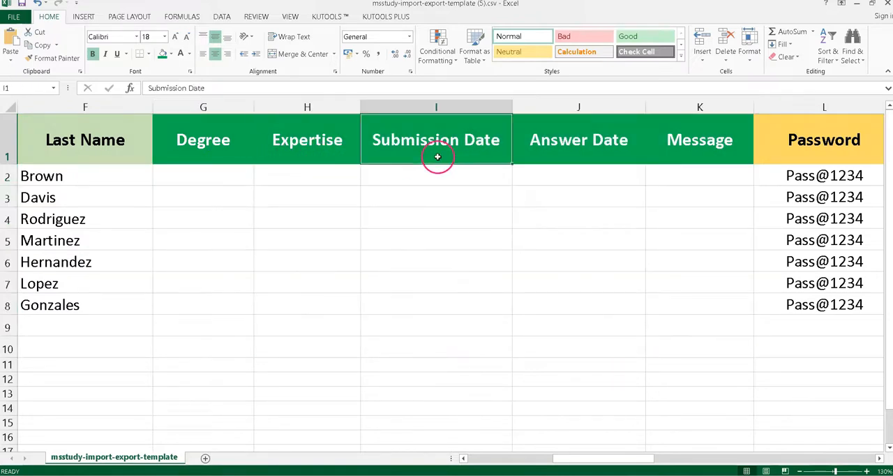
left_click(551, 152)
left_click(688, 152)
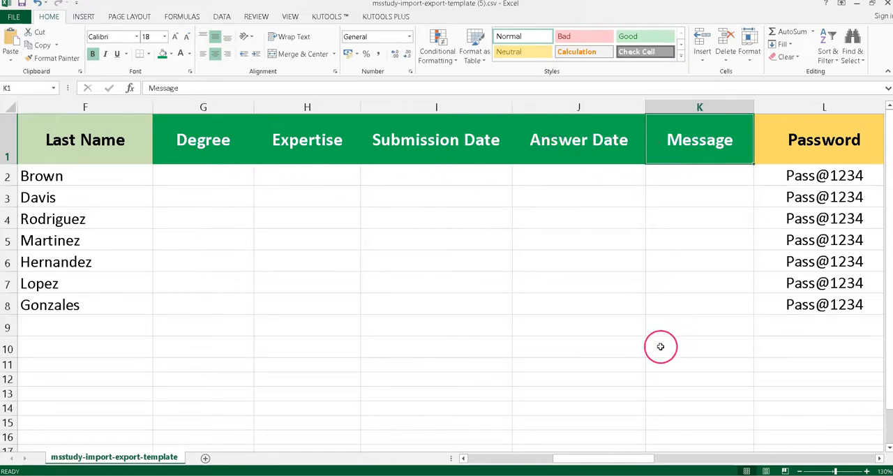
left_click_drag(203, 176, 691, 328)
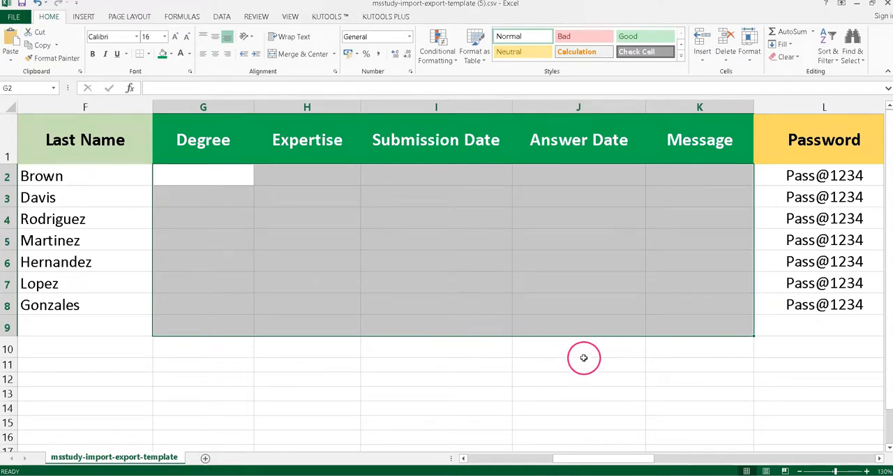
scroll(583, 358, "right", 5)
left_click(235, 156)
left_click_drag(233, 175, 223, 305)
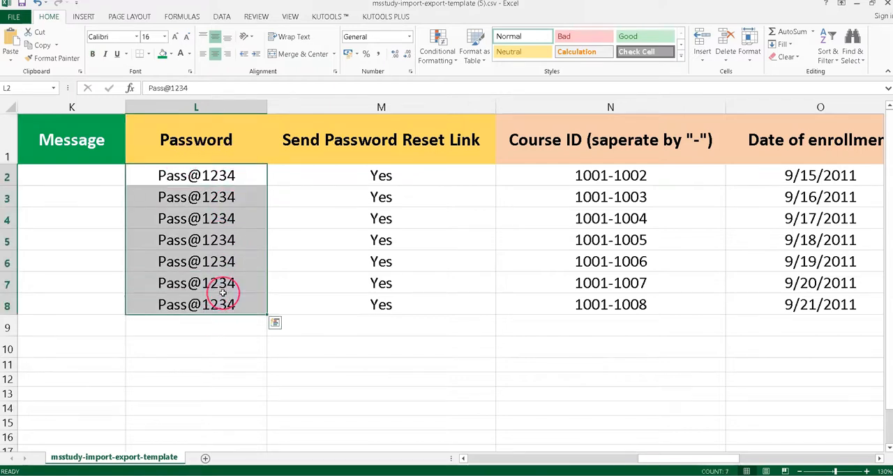
left_click(351, 156)
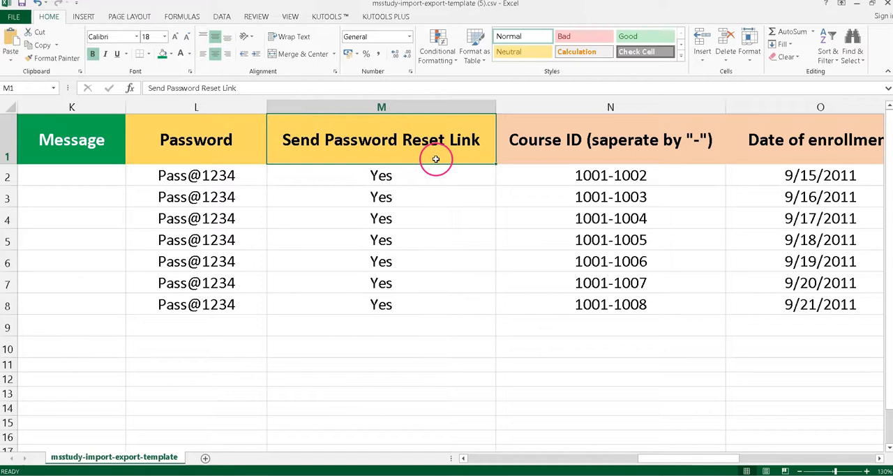
left_click_drag(388, 179, 384, 305)
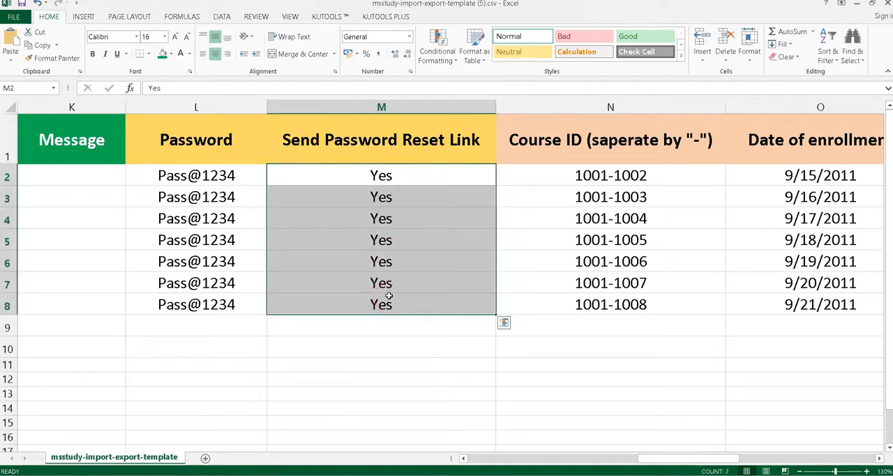
Step: Set the Course ID to 1001-1002 for every user in rows 2 to 8
left_click(644, 166)
left_click_drag(653, 177, 649, 304)
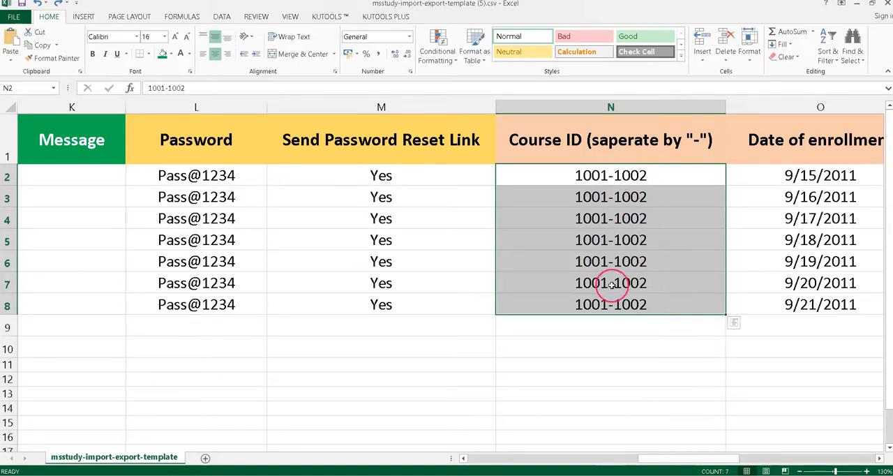
Step: Examine the Date of enrollment, Course Progress, Completed Lesson ID and Reset Progress columns
scroll(675, 330, "right", 2)
left_click(597, 162)
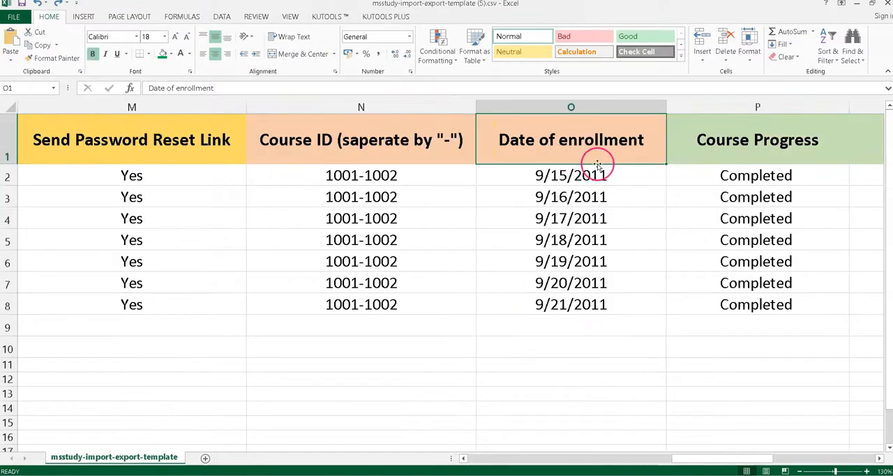
left_click_drag(580, 175, 576, 300)
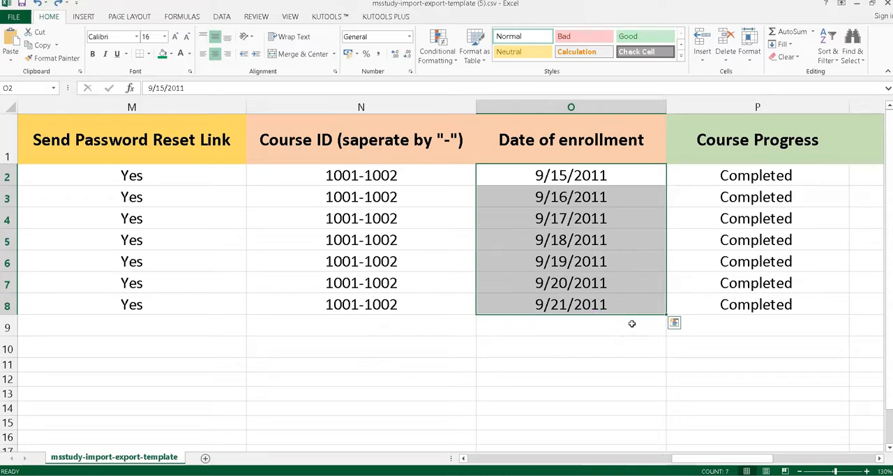
scroll(631, 323, "right", 2)
left_click(274, 150)
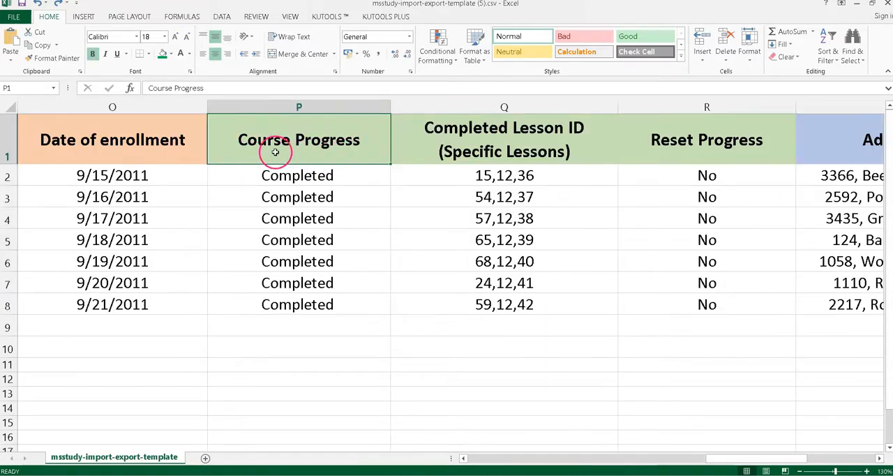
left_click_drag(353, 184, 355, 311)
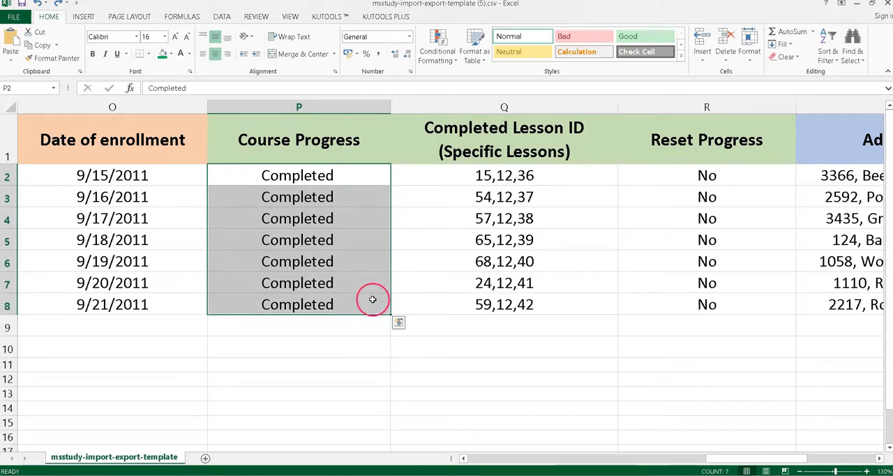
left_click(540, 159)
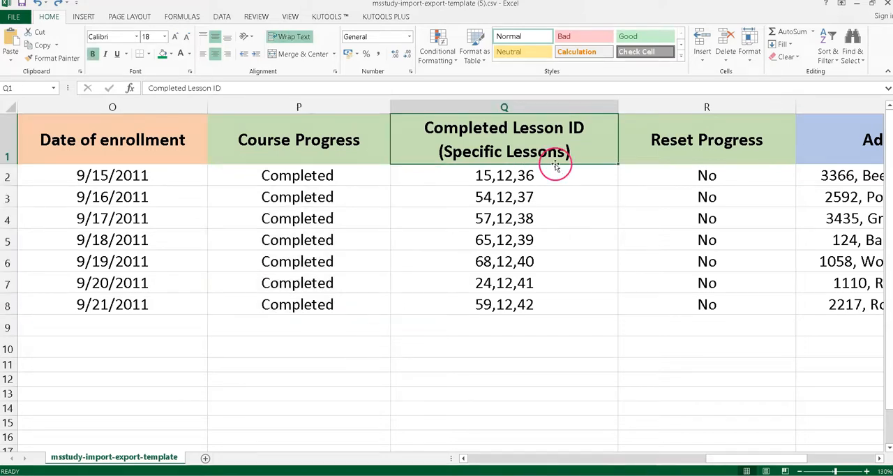
left_click_drag(549, 183, 536, 319)
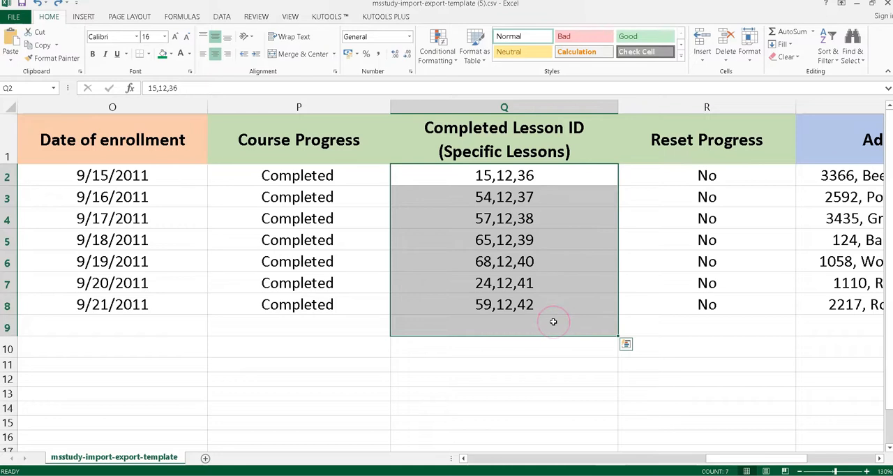
scroll(418, 245, "right", 3)
left_click(163, 155)
left_click_drag(161, 175, 154, 303)
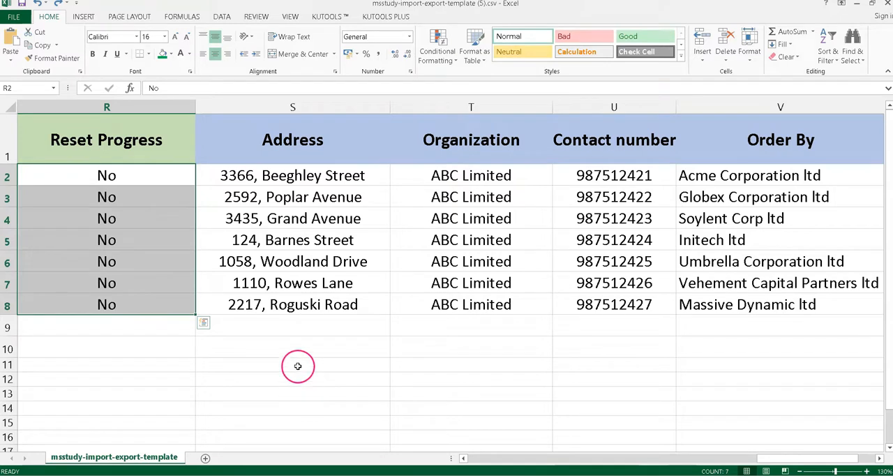
Step: Examine the additional Address, Organization, Contact number and Order By columns
left_click(344, 156)
left_click_drag(345, 156, 760, 327)
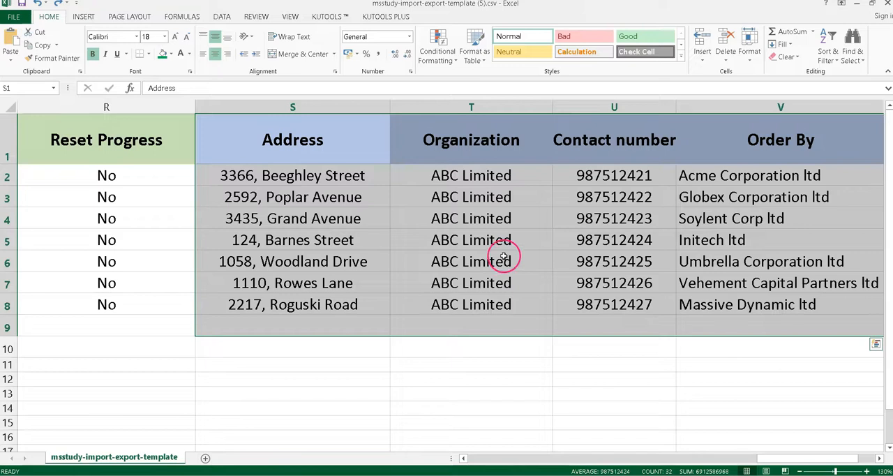
left_click(325, 150)
left_click(478, 158)
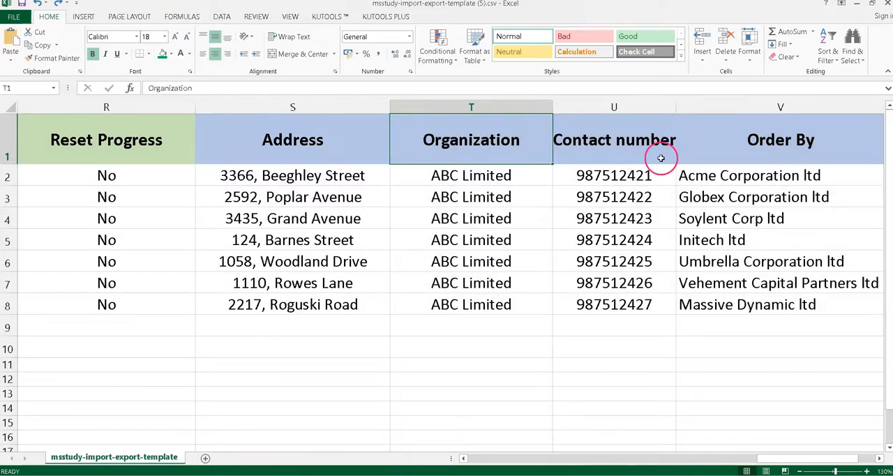
left_click(659, 156)
left_click(751, 169)
left_click(792, 160)
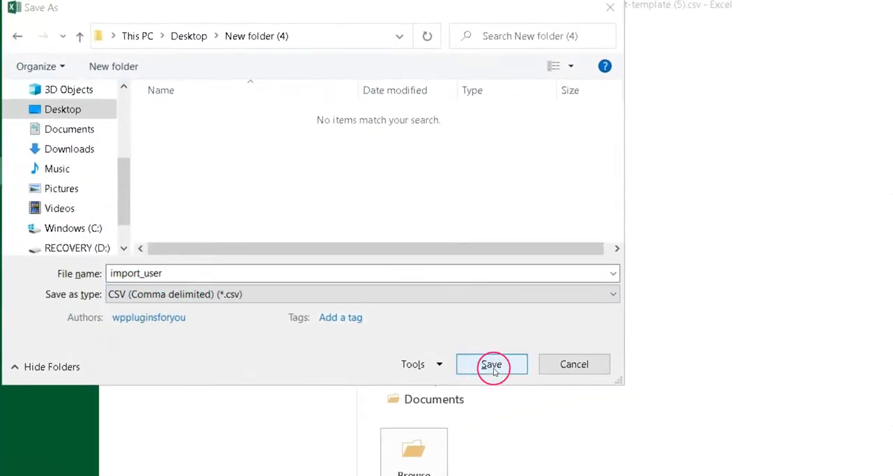
Step: Save the sheet as import_user in CSV (Comma delimited) format in the Desktop's New folder (4)
left_click(491, 364)
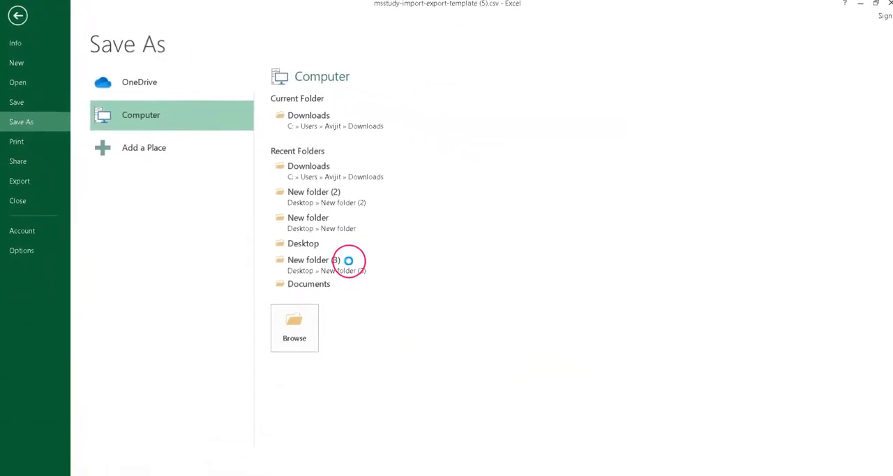
left_click(404, 275)
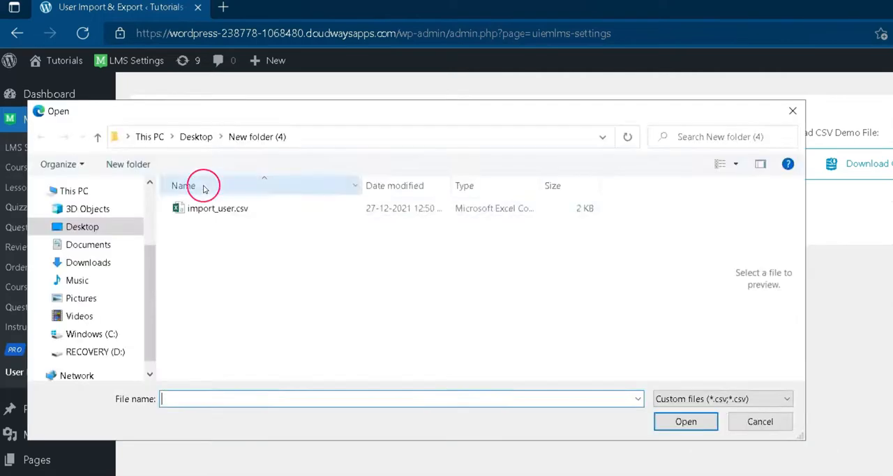
Step: Choose import_user.csv from the Desktop's New folder (4) as the import file and process it to import the users
left_click(203, 209)
left_click(687, 424)
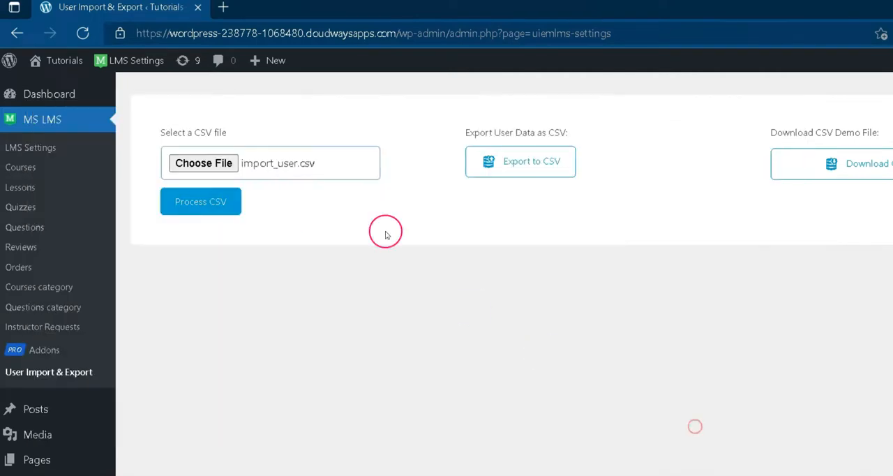
left_click(212, 202)
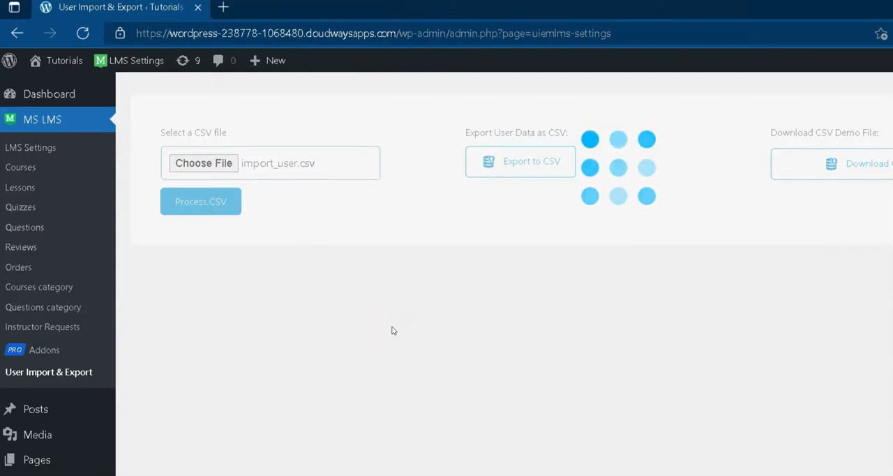
left_click_drag(128, 136, 197, 135)
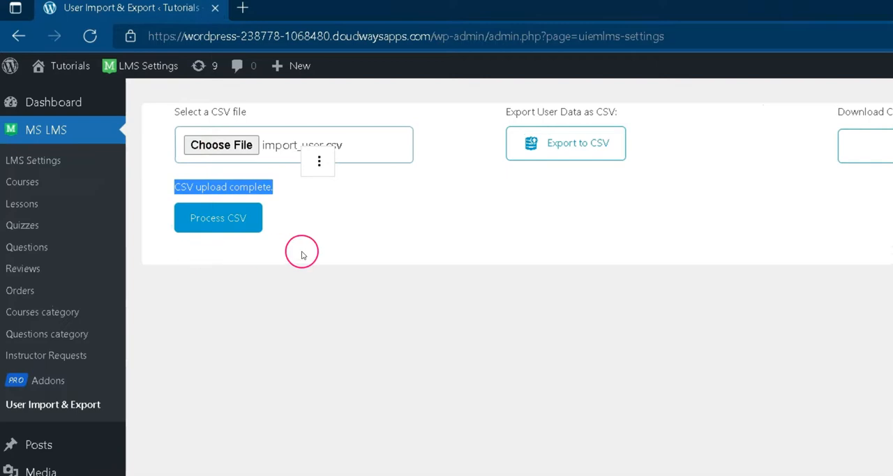
left_click(296, 319)
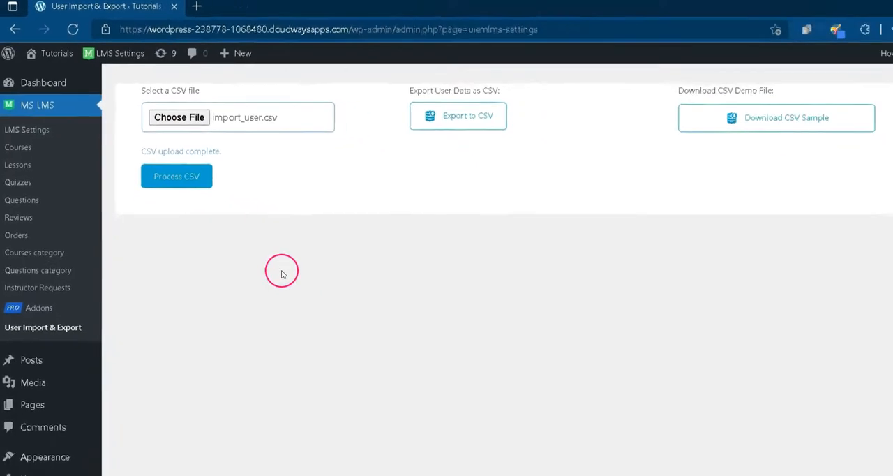
Step: Open the list of all WordPress users and check the accounts with the Subscriber role
mouse_move(31, 427)
left_click(113, 428)
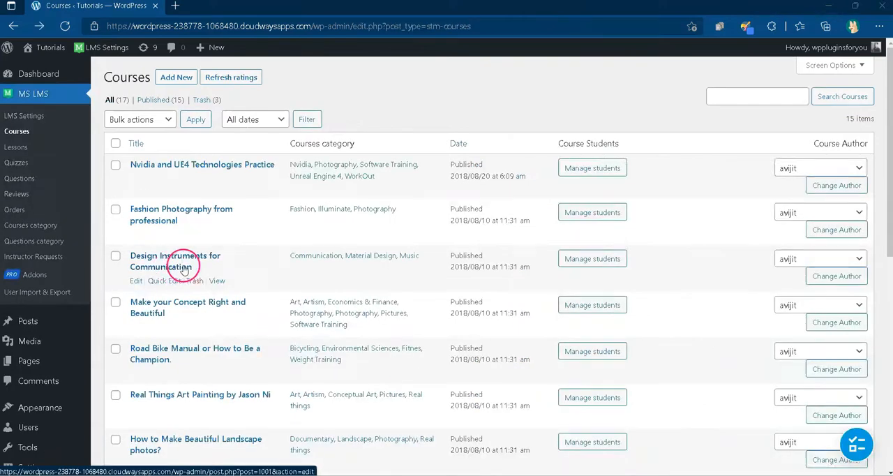
left_click(596, 260)
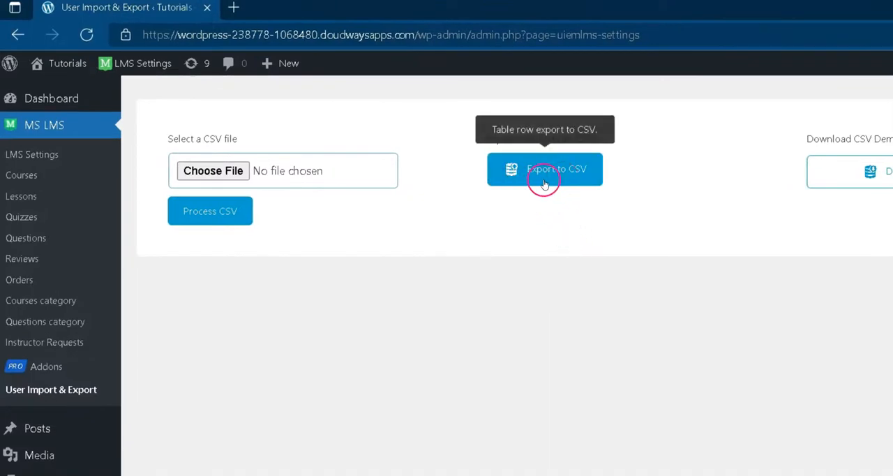
Step: Export the user data as CSV from User Import & Export and open the downloaded file in Excel
left_click(510, 185)
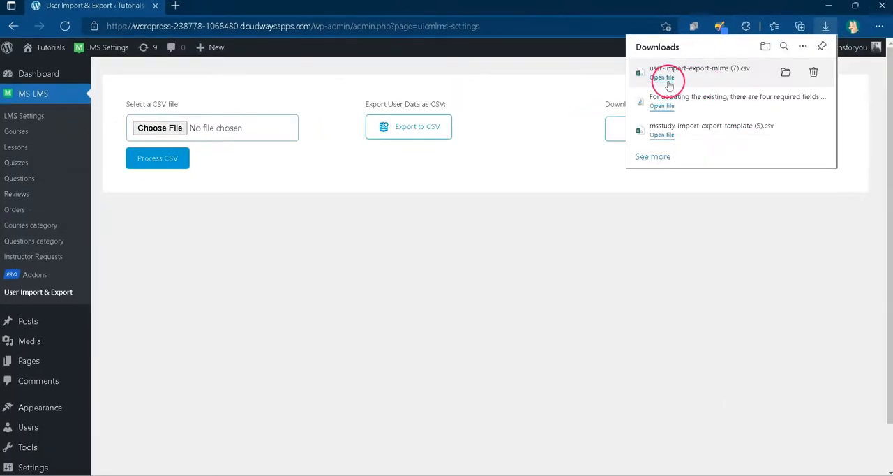
left_click(663, 78)
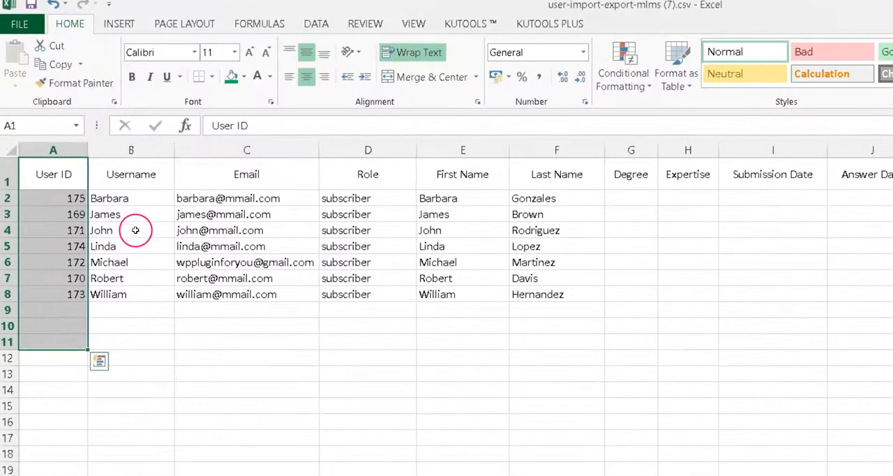
Step: Examine the exported Username, Email, Role, First Name, Last Name and Date of Enrollment columns
left_click_drag(131, 182, 139, 293)
left_click_drag(246, 174, 293, 310)
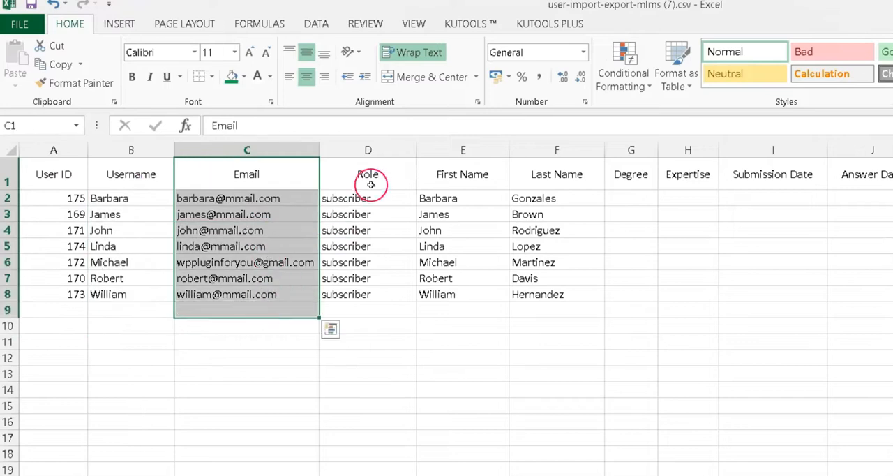
left_click_drag(363, 176, 379, 314)
left_click_drag(463, 176, 580, 314)
left_click_drag(557, 176, 586, 344)
left_click_drag(387, 176, 450, 377)
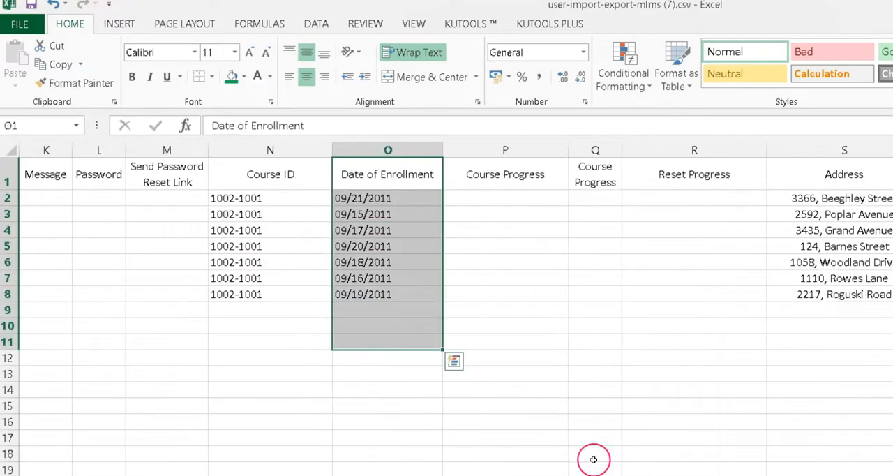
Step: Examine the exported Address, Organization, Contact Number and Order By columns
scroll(447, 307, "right", 3)
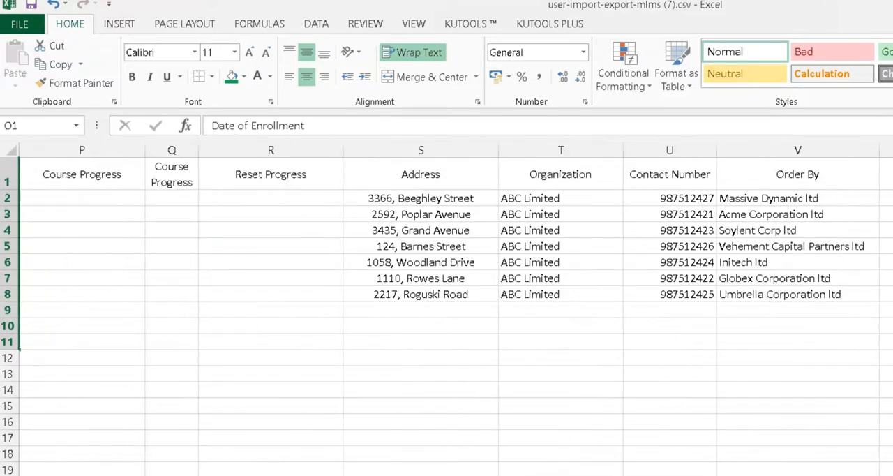
left_click_drag(402, 187, 405, 325)
left_click_drag(562, 183, 573, 325)
left_click_drag(678, 187, 670, 325)
left_click_drag(802, 174, 807, 373)
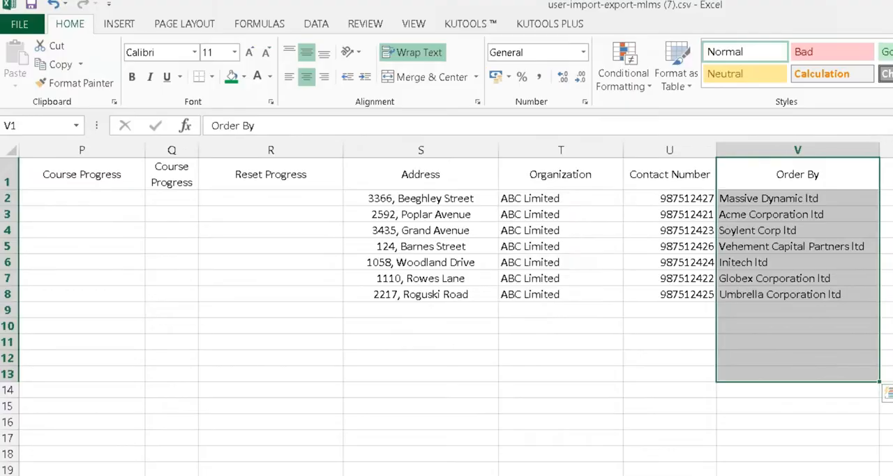